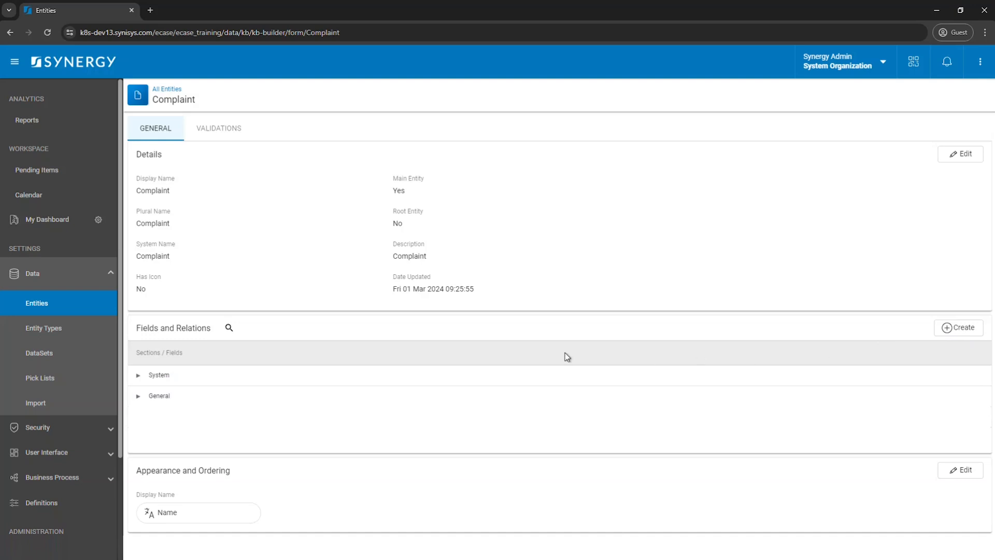
# Step: Expand the System and General sections in the Complaint entity's fields and relations
pyautogui.click(138, 375)
pyautogui.scroll(-2, 264, 381)
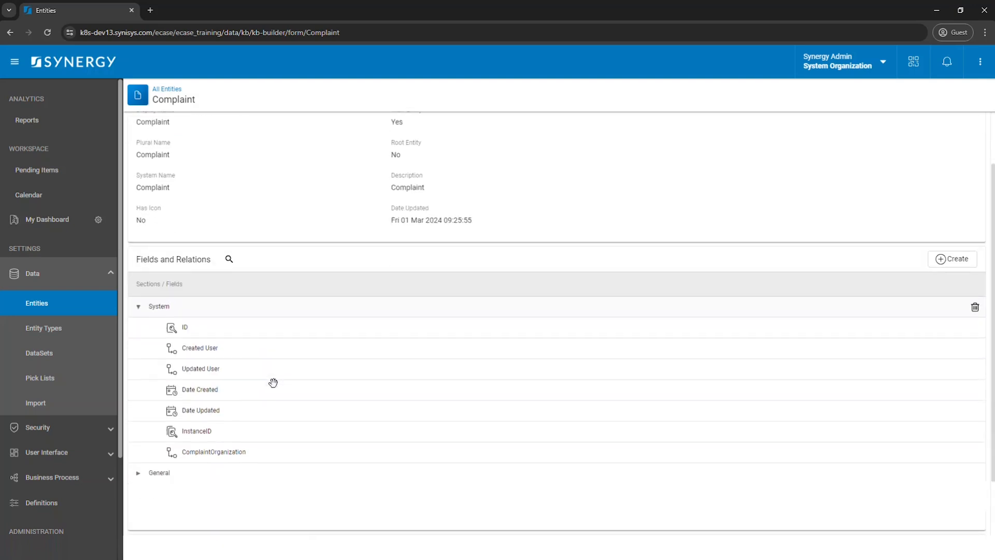
pyautogui.click(139, 472)
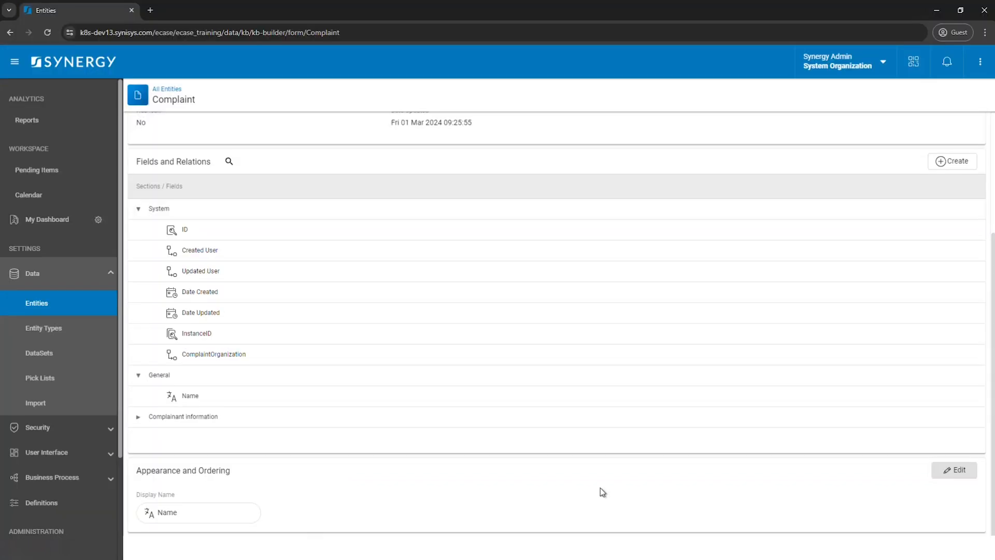
# Step: Open the Complaint entity's details for editing and save them
pyautogui.scroll(4, 600, 488)
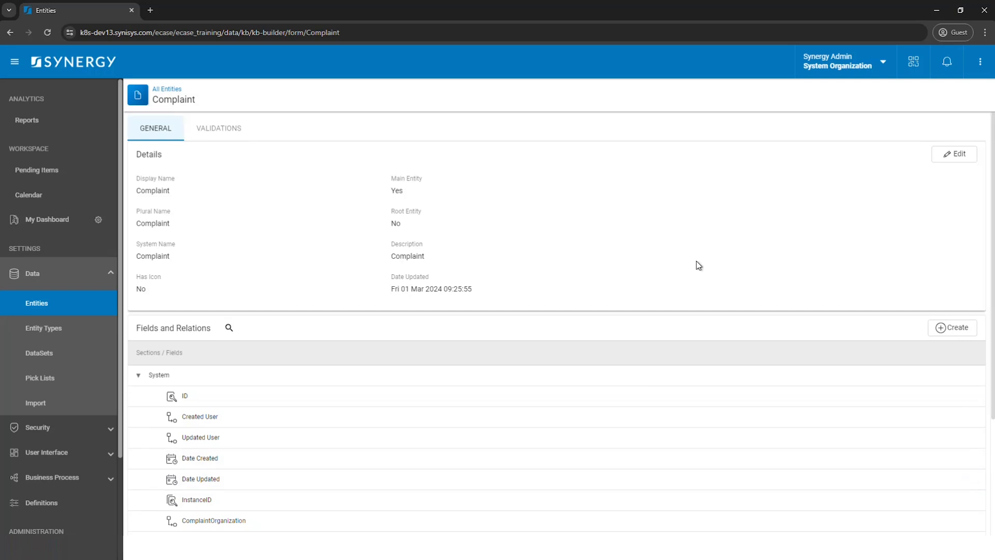
pyautogui.click(957, 154)
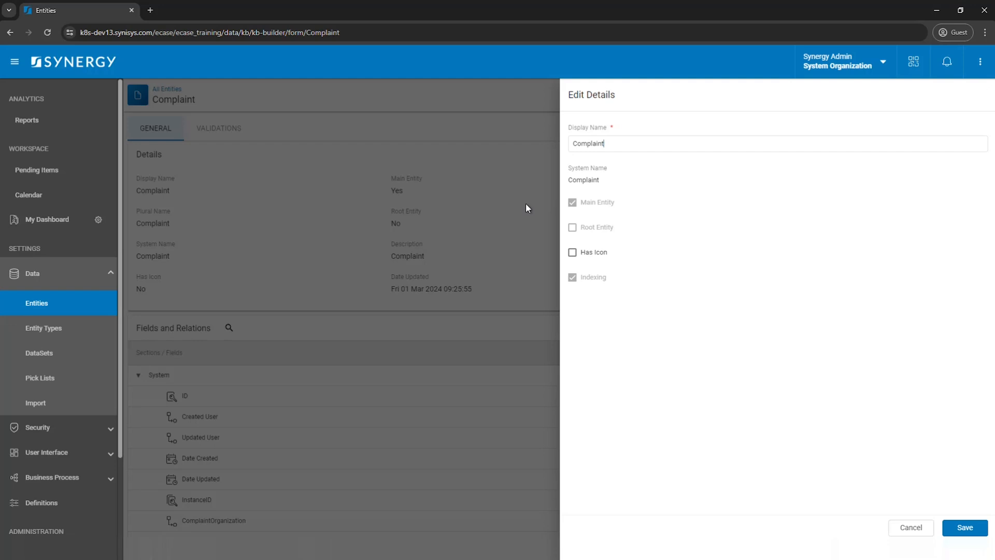
pyautogui.click(964, 527)
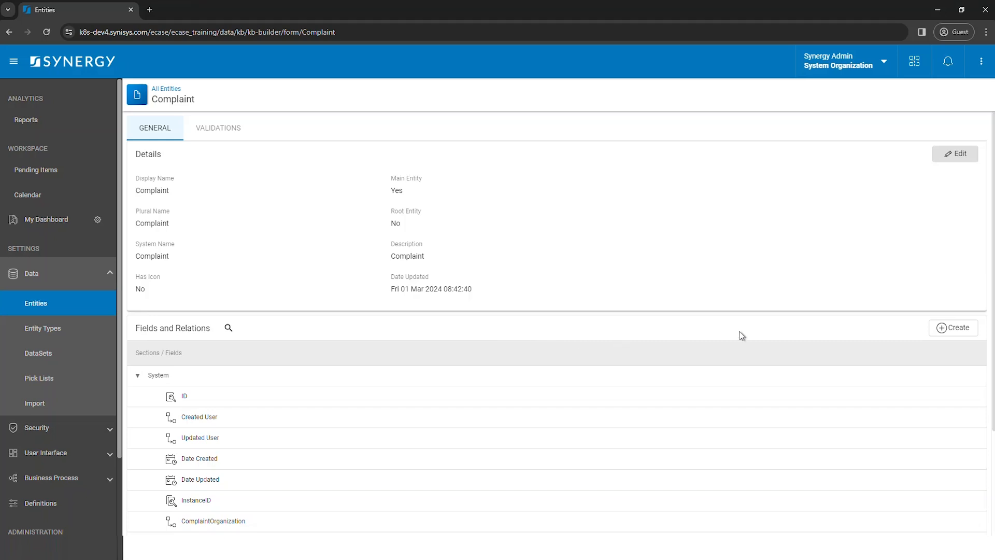
# Step: Create a section named "Complainant information" in the Complaint entity
pyautogui.click(954, 333)
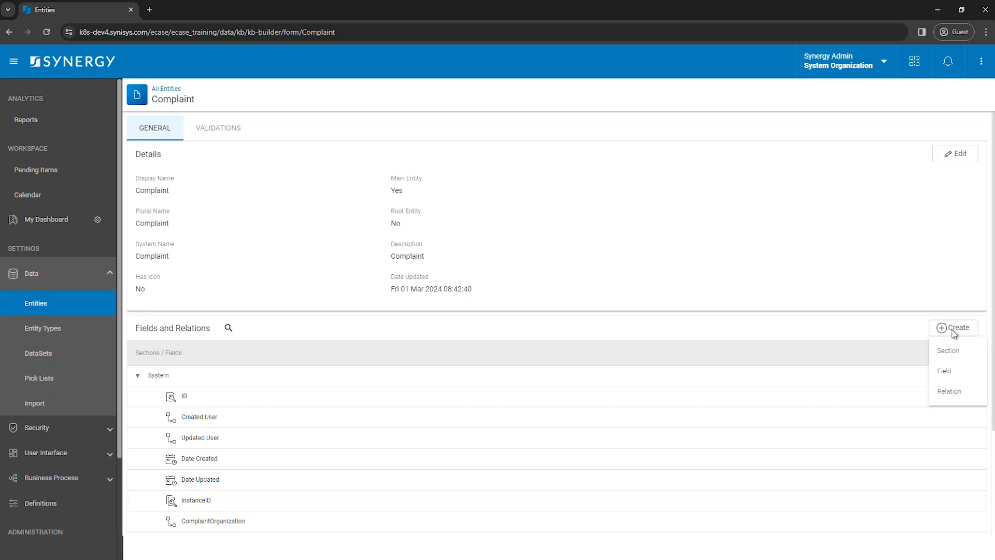
pyautogui.click(947, 356)
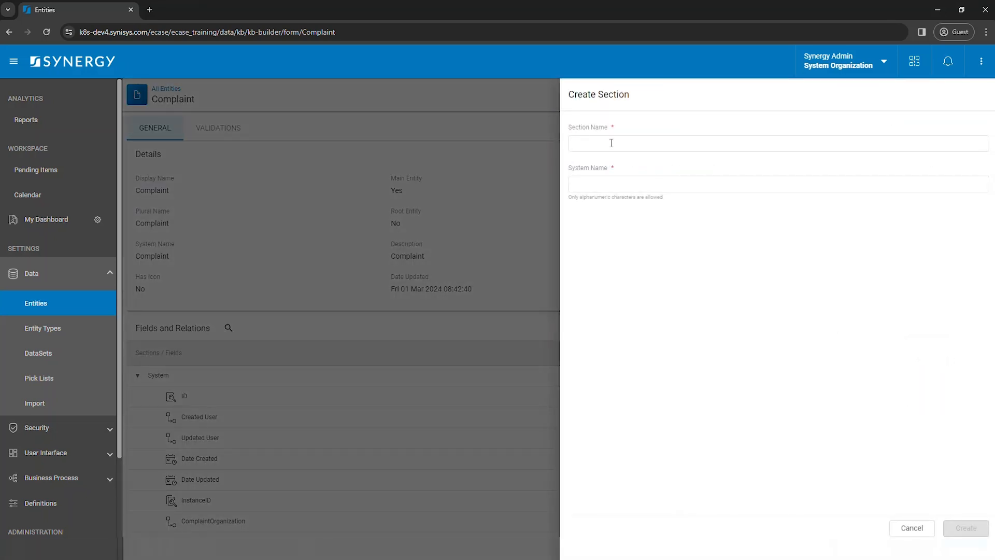
pyautogui.write('Com')
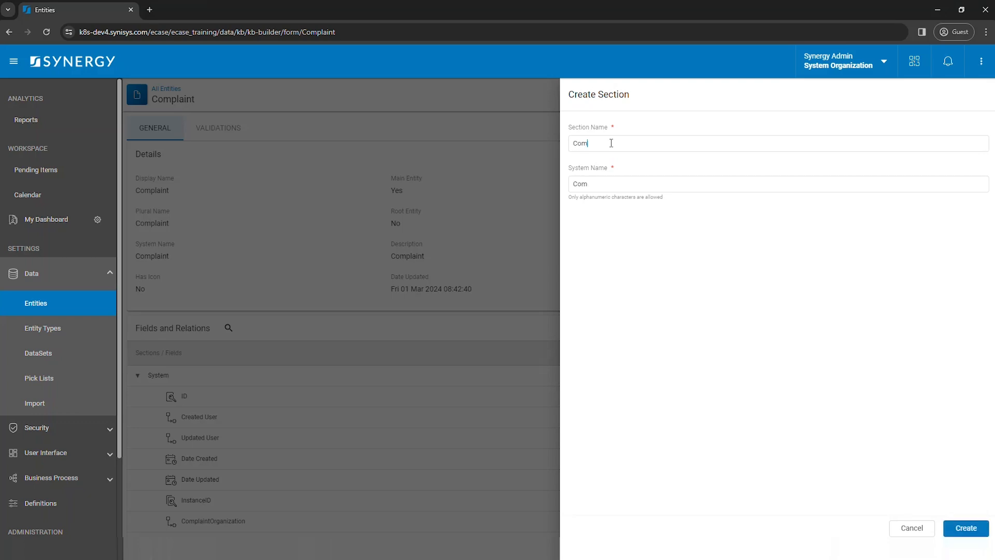
pyautogui.write('plainant information')
pyautogui.click(964, 528)
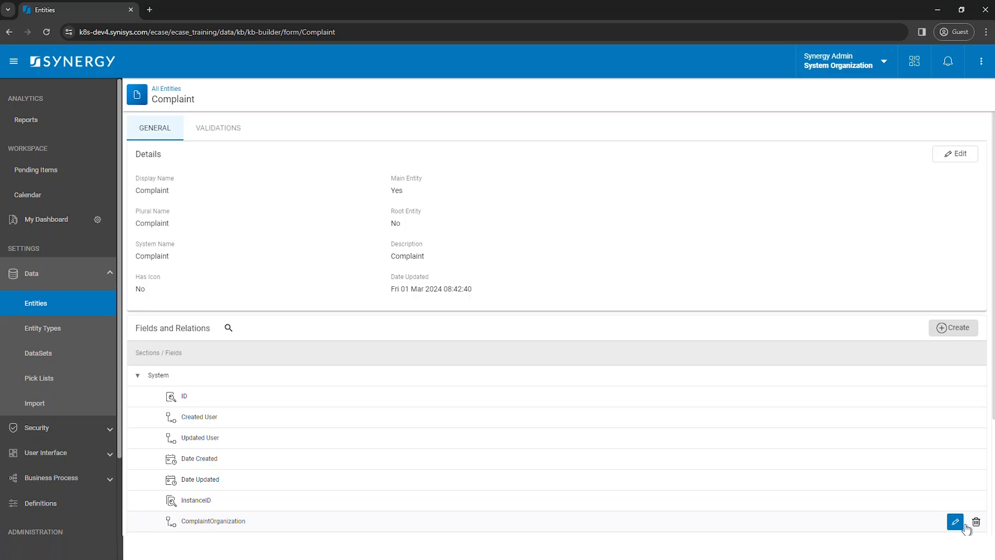
# Step: Create a Text field named "Complainant Name" with indexing in the Complainant information section, and expand that section
pyautogui.scroll(-3, 868, 466)
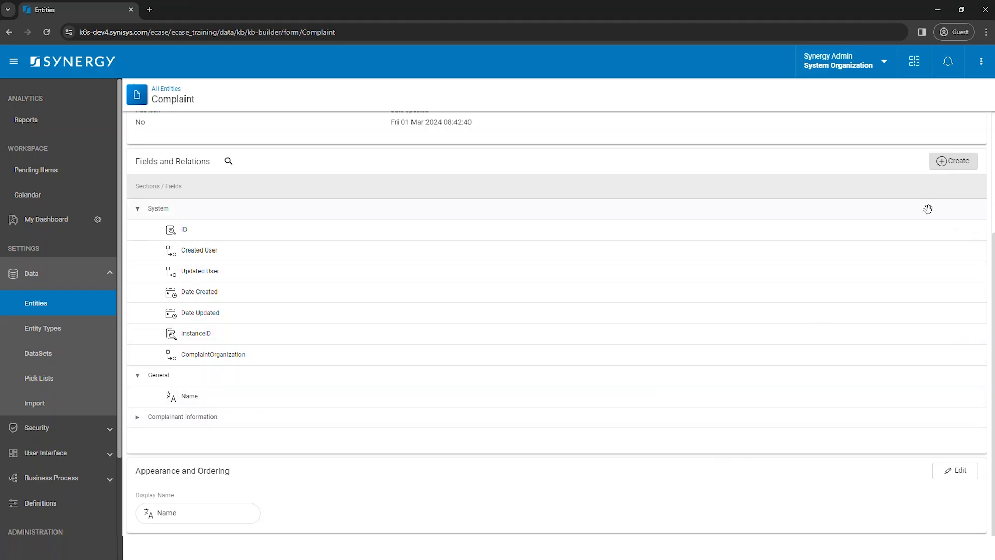
pyautogui.click(949, 164)
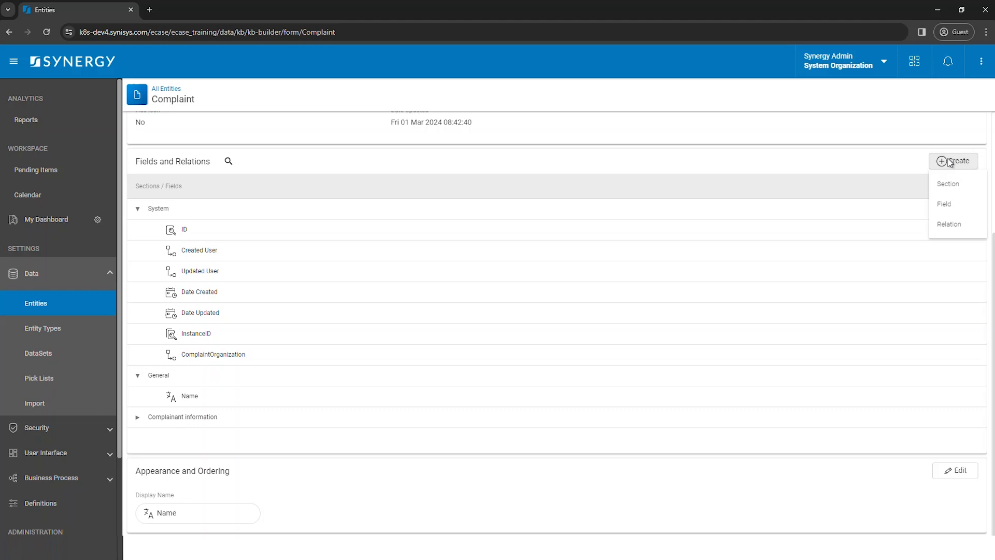
pyautogui.click(943, 204)
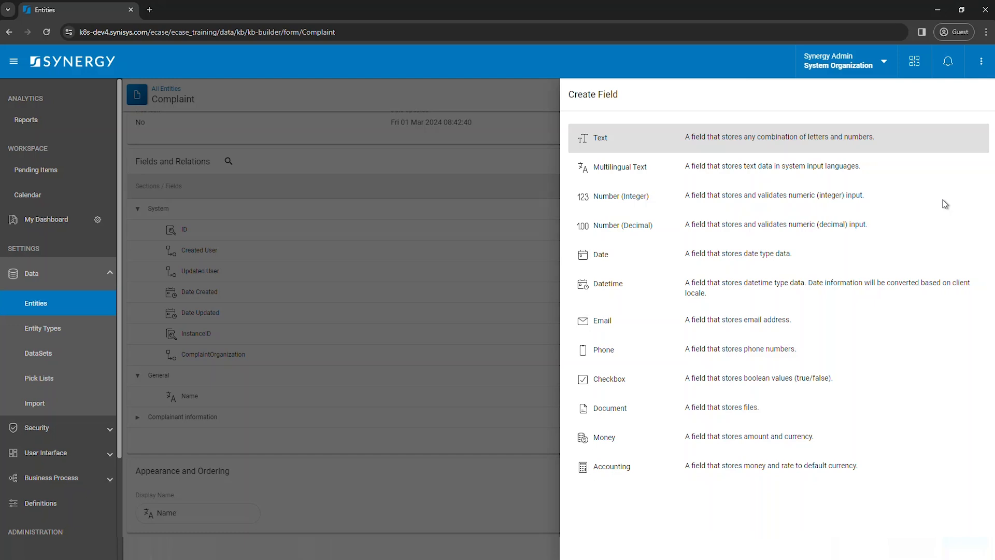
pyautogui.click(622, 137)
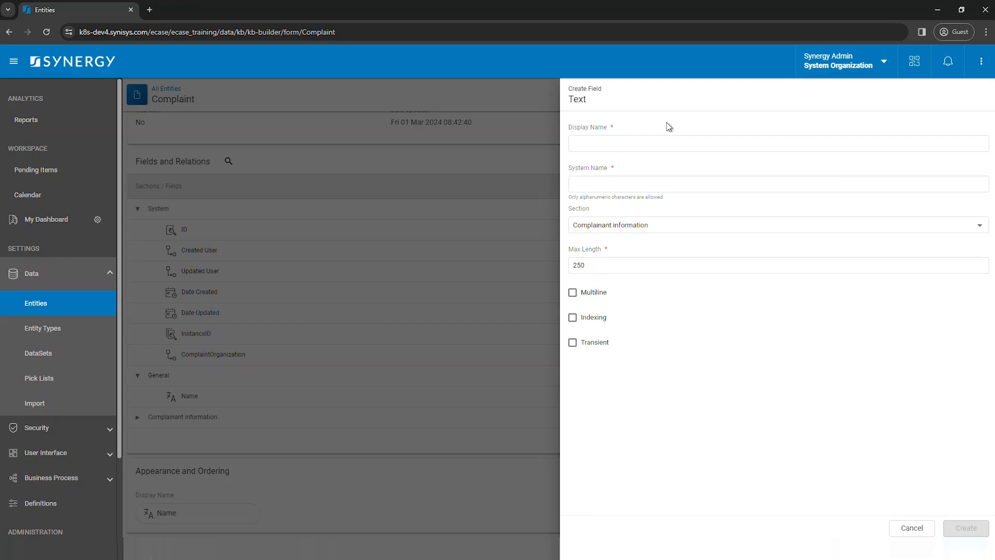
pyautogui.click(646, 143)
pyautogui.write('Complainan')
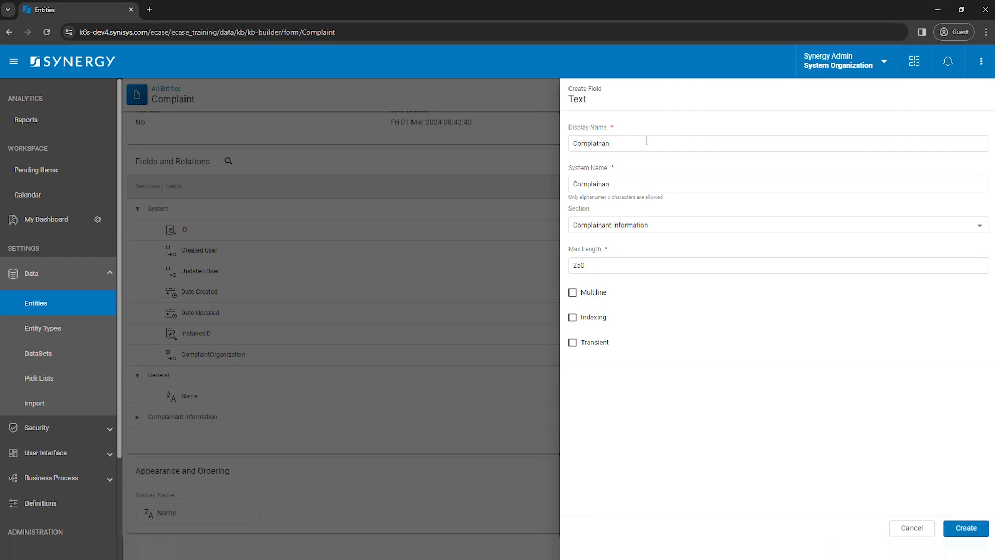
pyautogui.write('t Name')
pyautogui.click(699, 225)
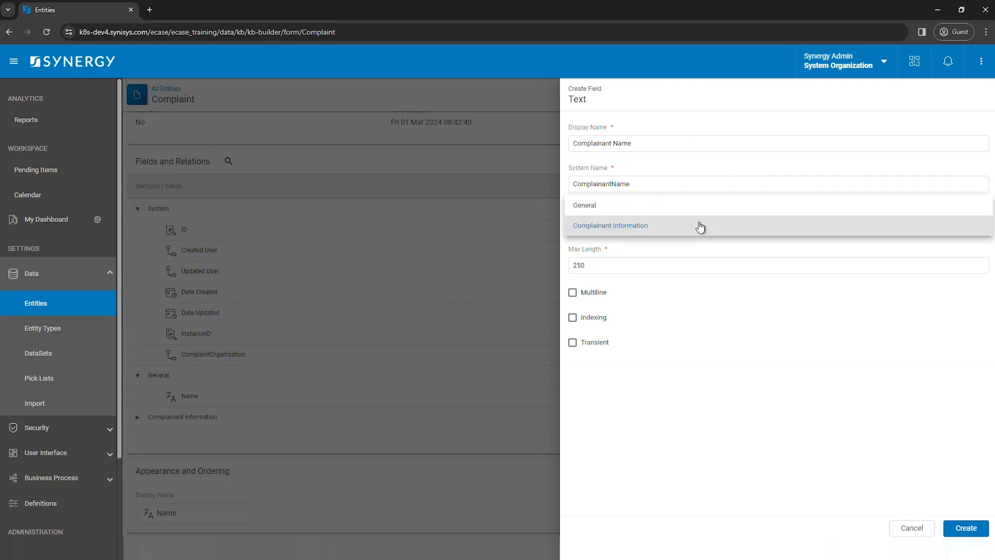
pyautogui.click(699, 226)
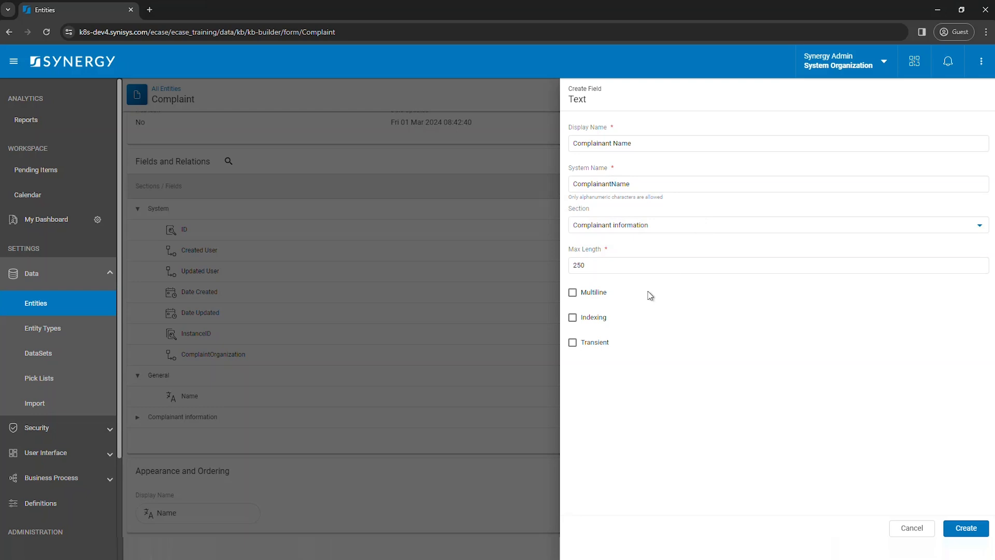
pyautogui.click(597, 322)
pyautogui.click(966, 529)
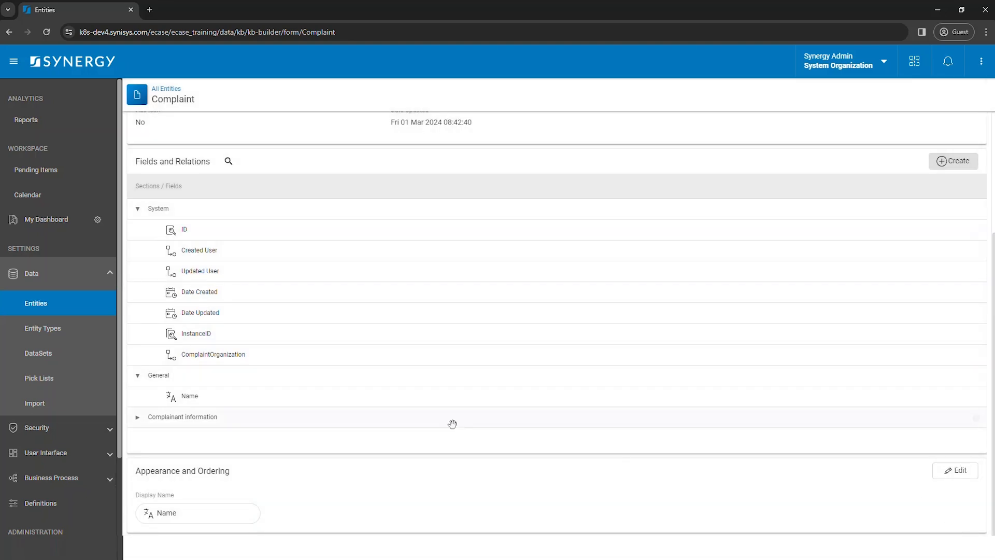
pyautogui.click(342, 420)
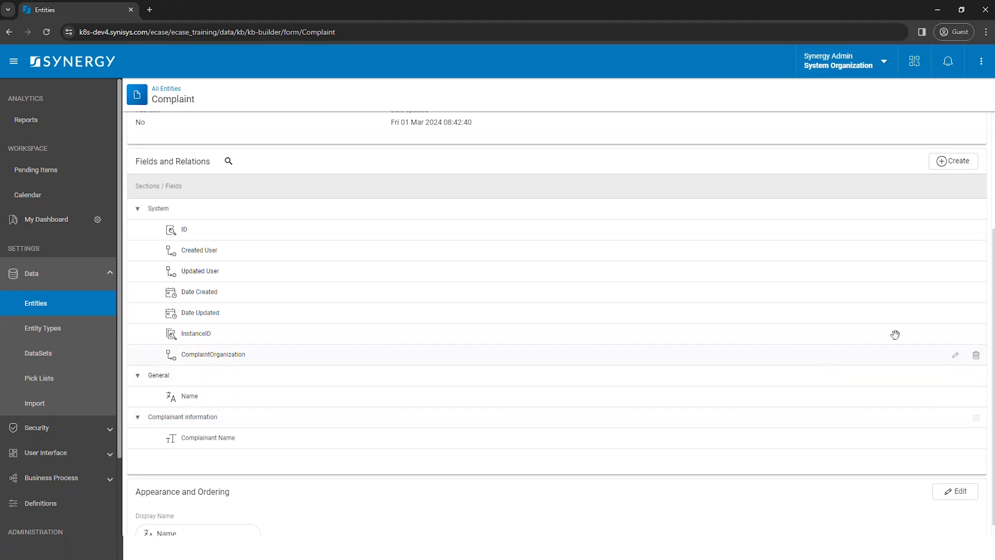
# Step: Create a Lookup To Entity relation named "Priority" to the Priority entity in the Complainant information section
pyautogui.click(961, 162)
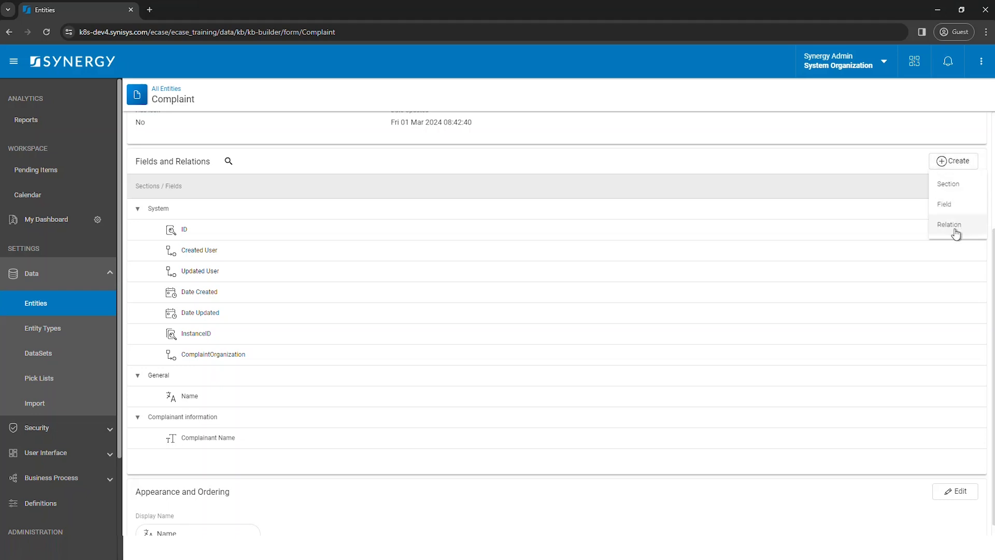
pyautogui.click(953, 228)
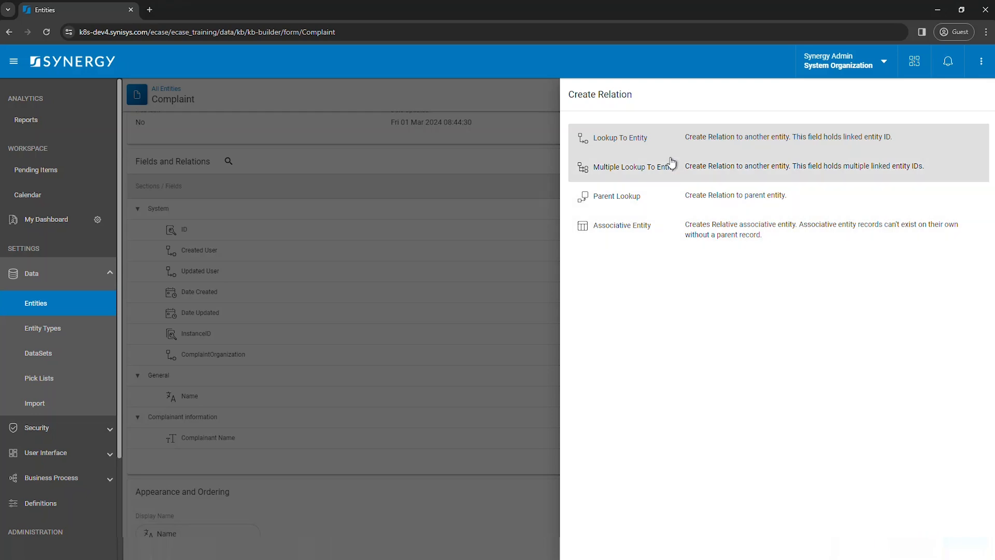
pyautogui.click(633, 143)
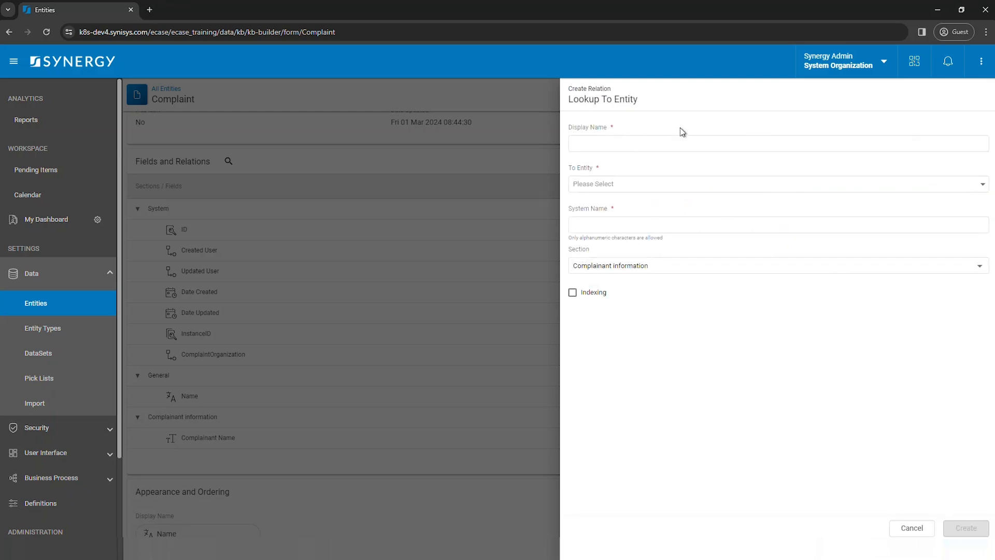
pyautogui.click(660, 140)
pyautogui.write('Priority')
pyautogui.click(686, 266)
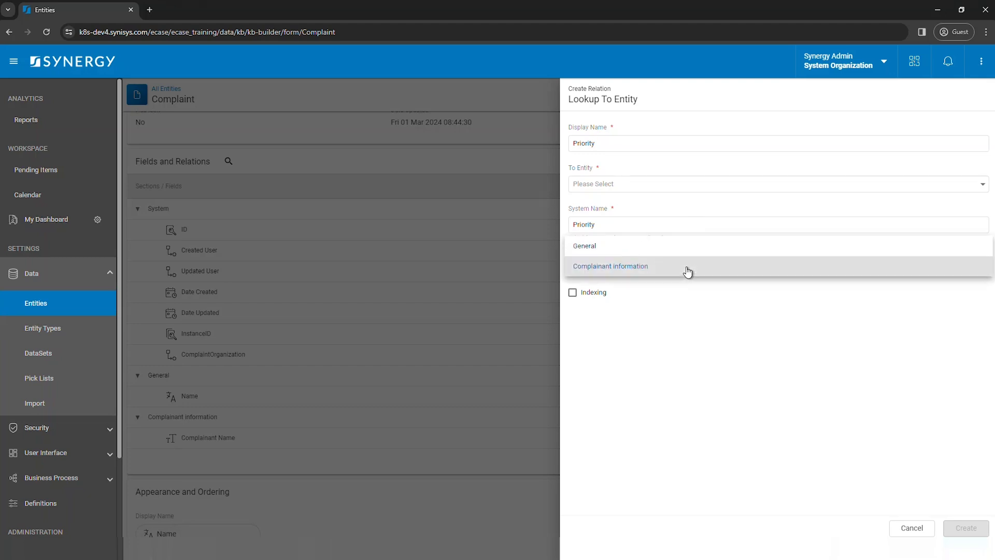
pyautogui.click(687, 270)
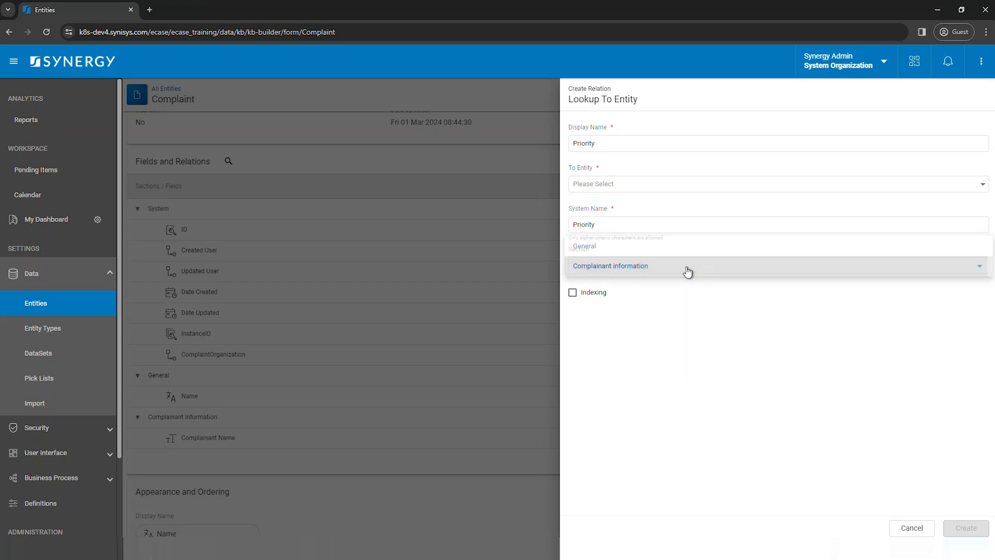
pyautogui.click(637, 188)
pyautogui.write('pri')
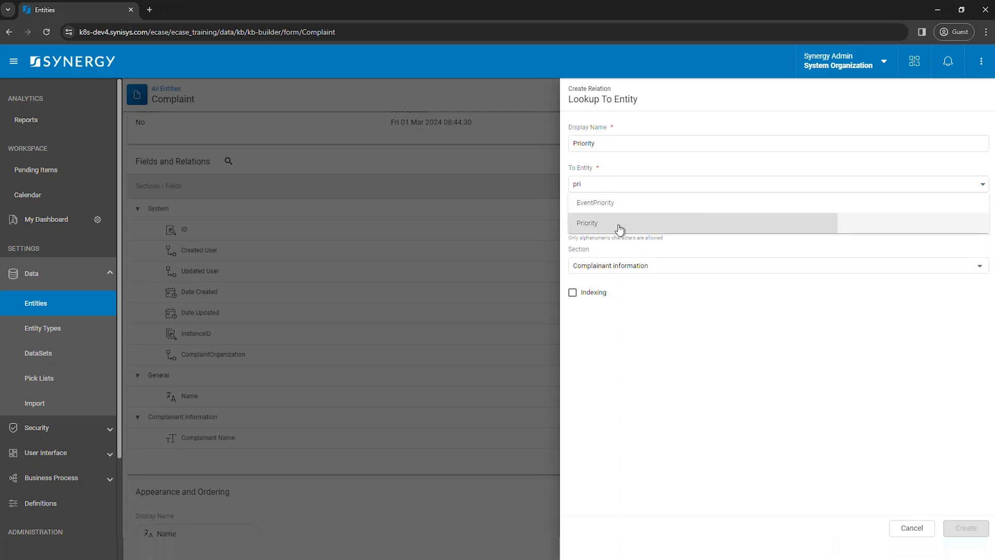
pyautogui.click(679, 225)
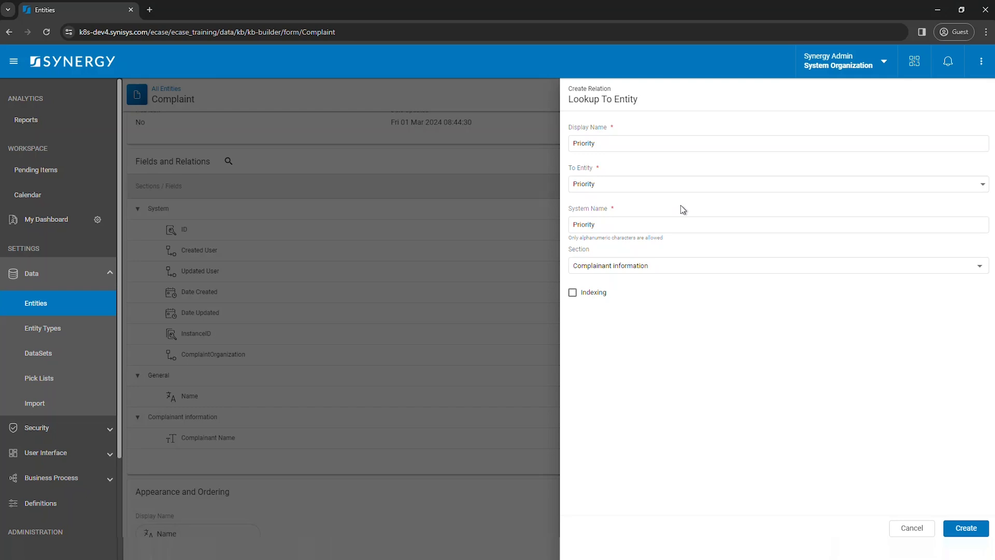
pyautogui.click(967, 528)
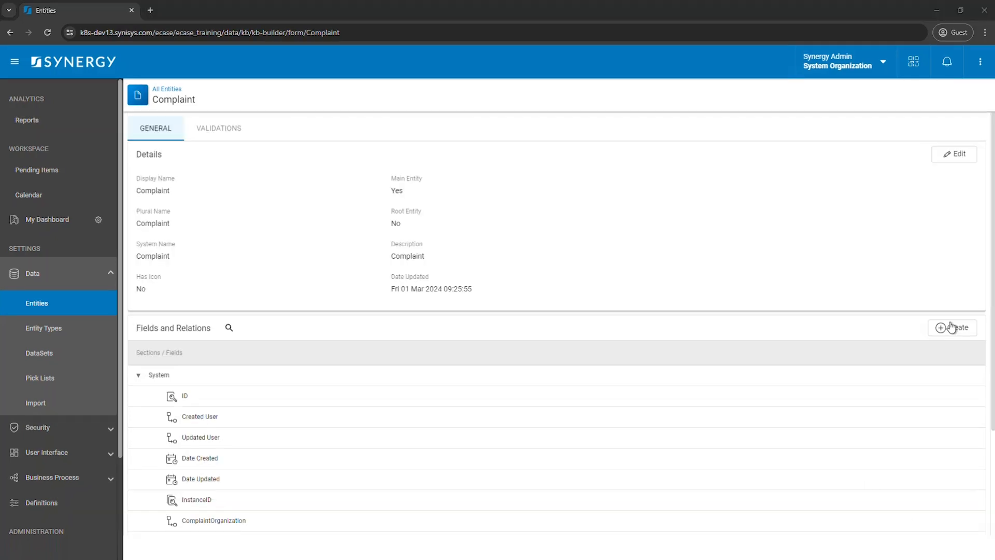
# Step: Create a Text field named "ID" with indexing enabled
pyautogui.click(892, 327)
pyautogui.click(890, 373)
pyautogui.click(605, 142)
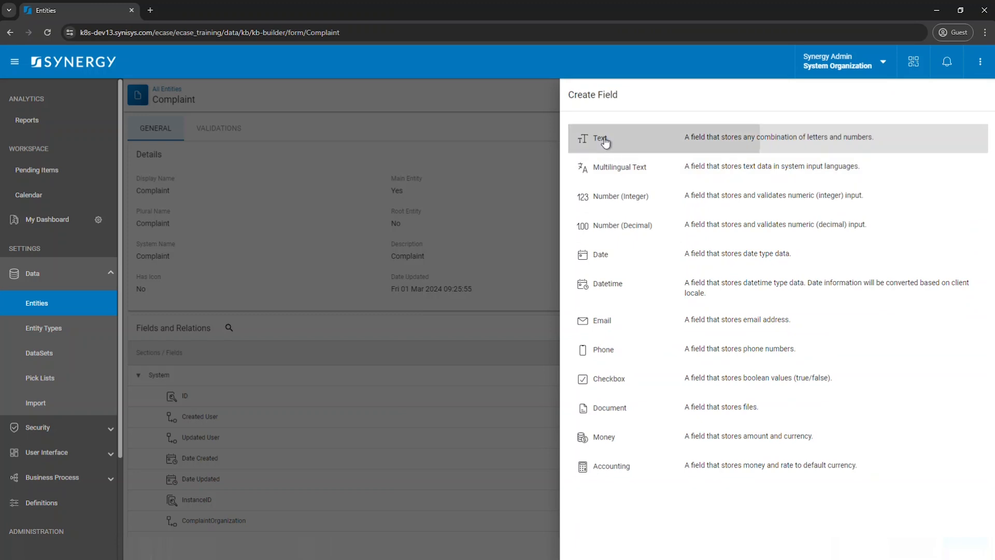
pyautogui.write('ID')
pyautogui.click(593, 317)
pyautogui.click(965, 527)
# Step: Create a Multilingual Text field named "Description" with indexing enabled in the Complainant information section
pyautogui.click(943, 328)
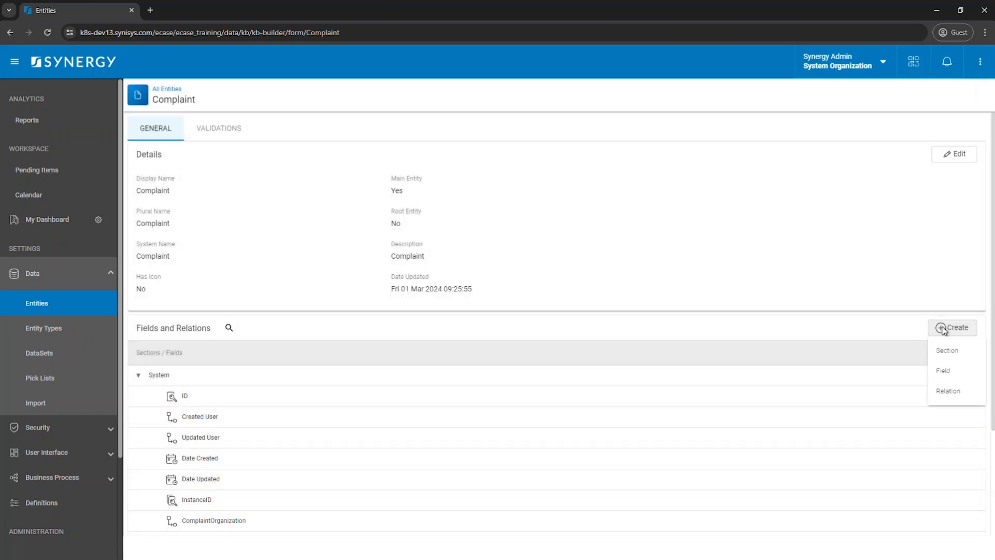
pyautogui.click(948, 373)
pyautogui.click(622, 167)
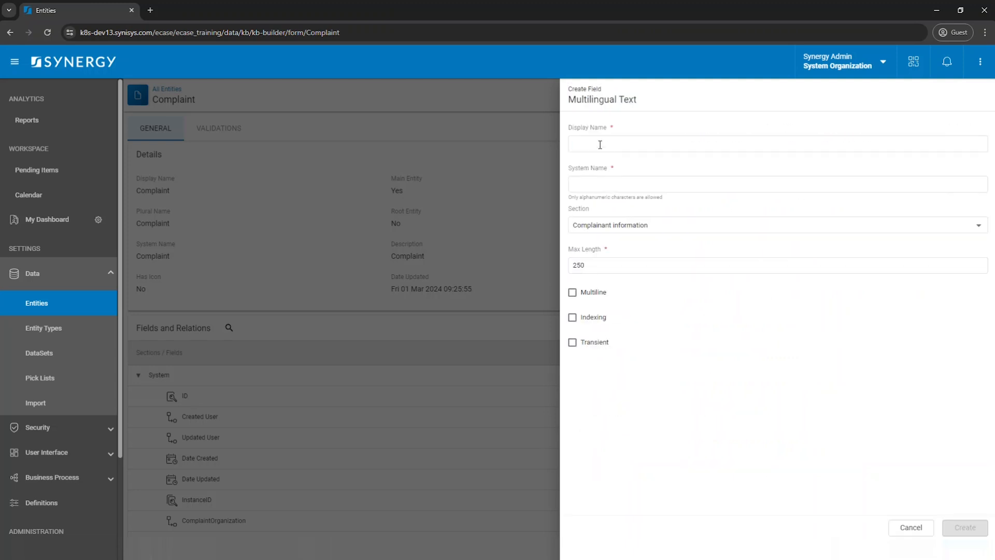
pyautogui.write('Description')
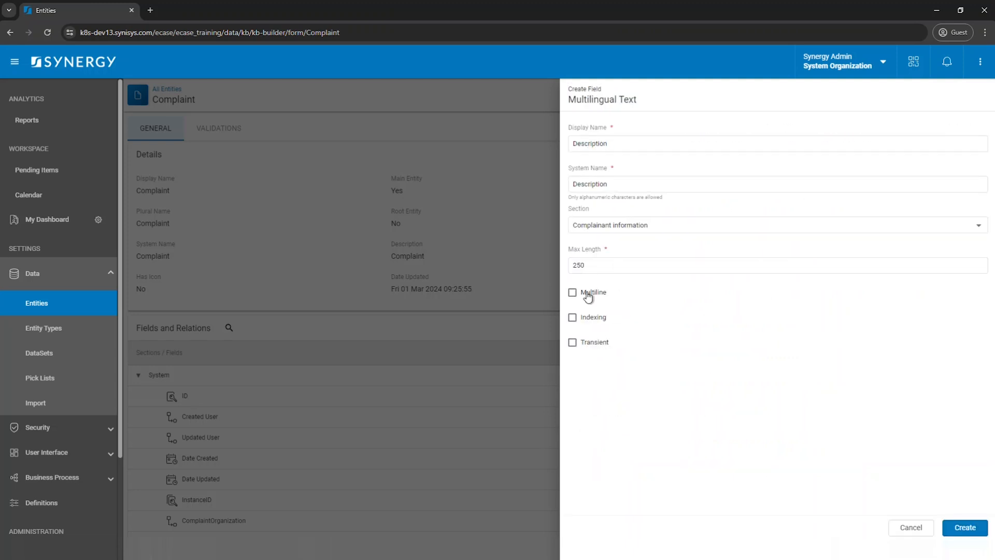
pyautogui.click(593, 317)
pyautogui.click(965, 527)
# Step: Create a Date field named "Created Date" in the Complaint entity
pyautogui.click(944, 328)
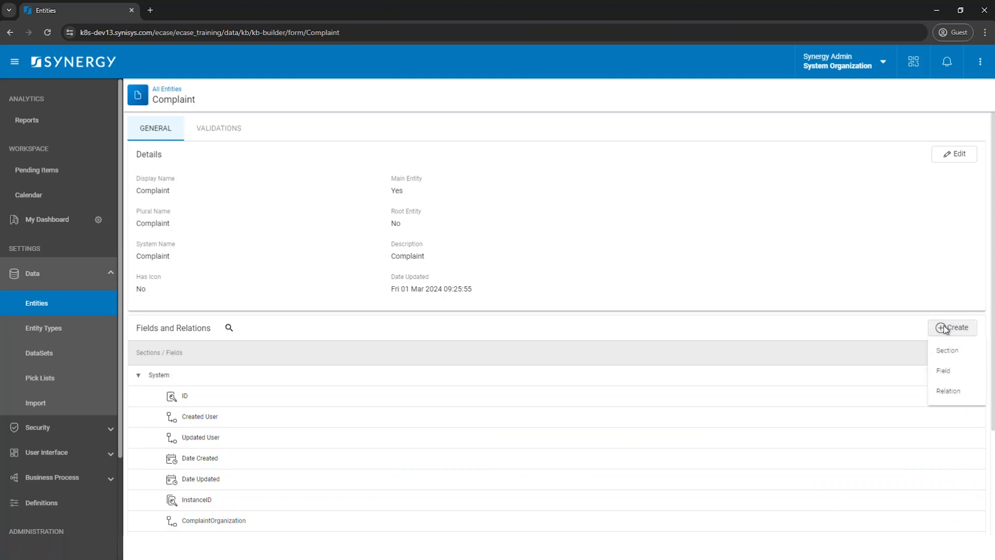
pyautogui.click(944, 371)
pyautogui.click(613, 268)
pyautogui.write('Created Date')
pyautogui.click(614, 251)
pyautogui.click(965, 527)
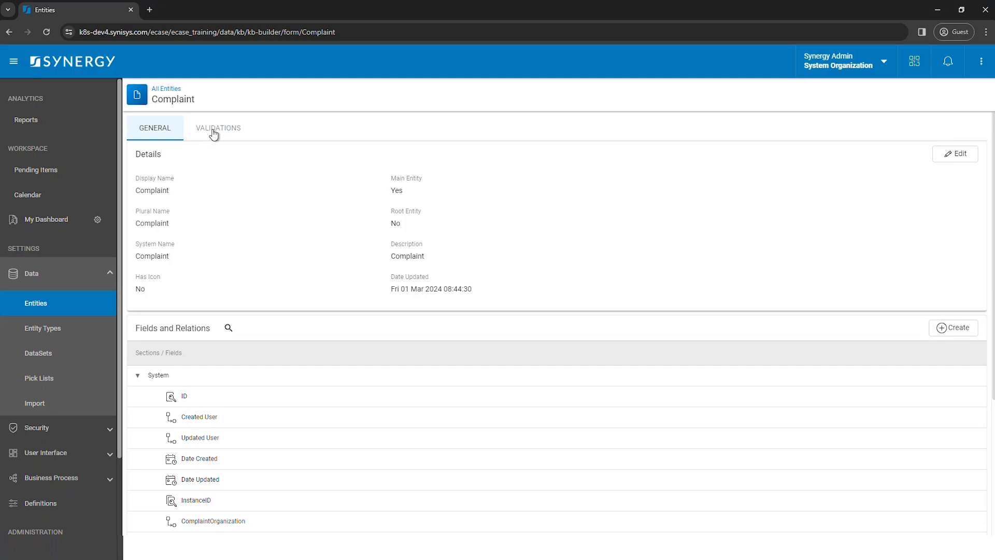
# Step: Make the Complainant Name and Priority fields required in the Complaint entity's validations
pyautogui.click(214, 134)
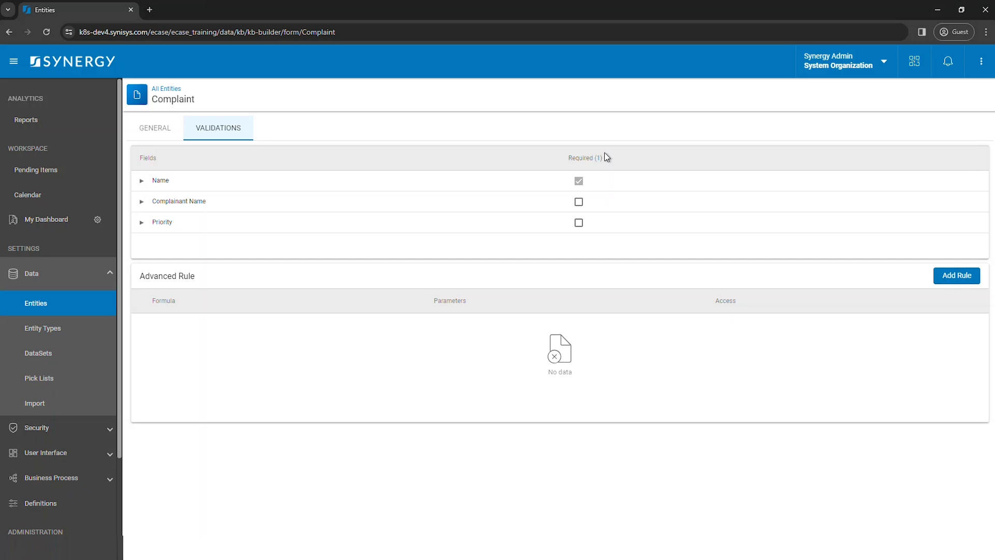
pyautogui.click(579, 203)
pyautogui.click(580, 228)
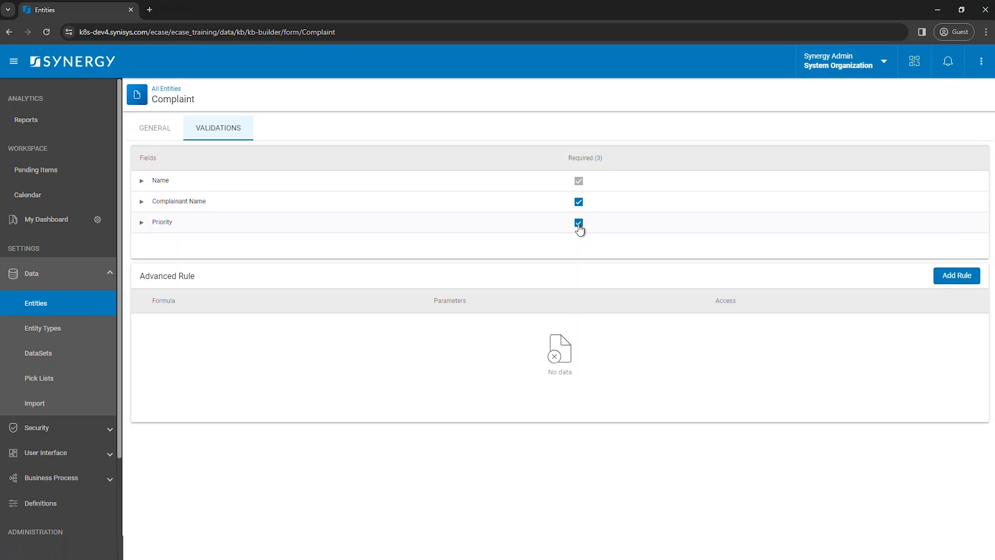